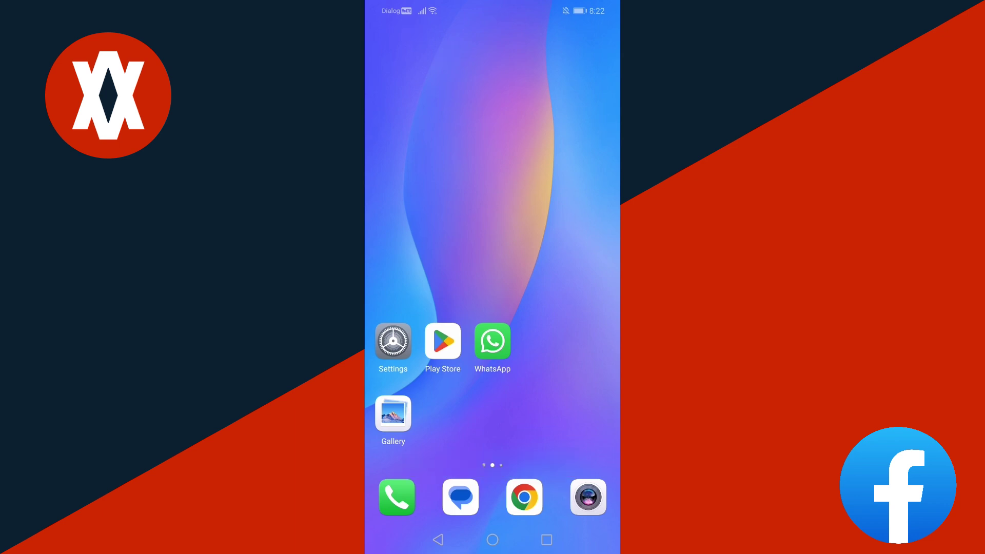
# Step: Search the Play Store for 'facebook' and install the Facebook app from its listing
pyautogui.click(442, 342)
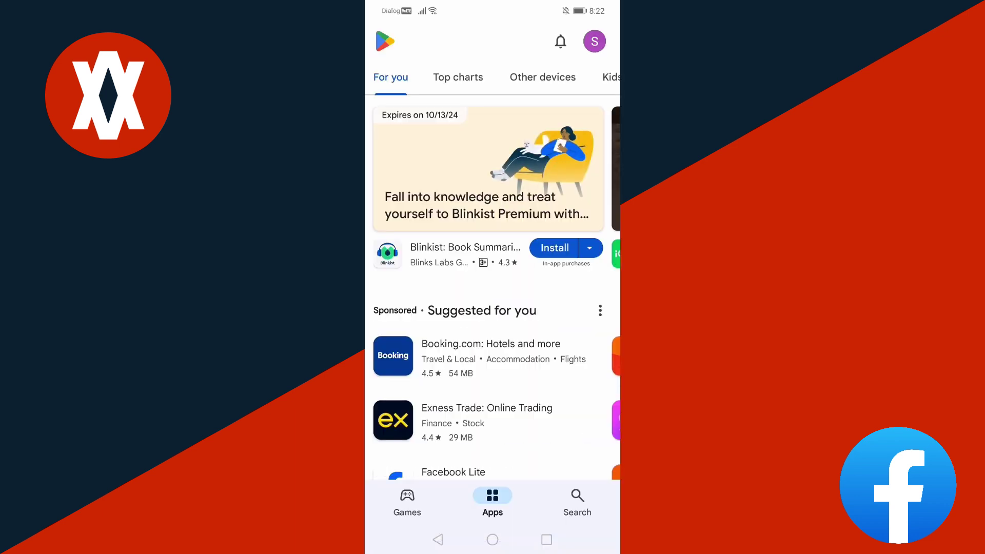
pyautogui.click(577, 502)
pyautogui.click(472, 41)
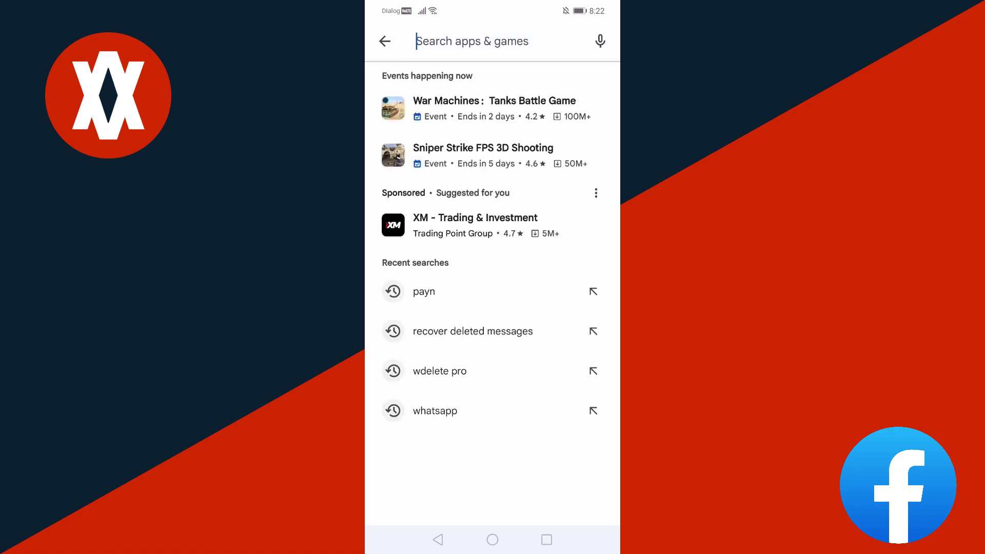
pyautogui.write('fac')
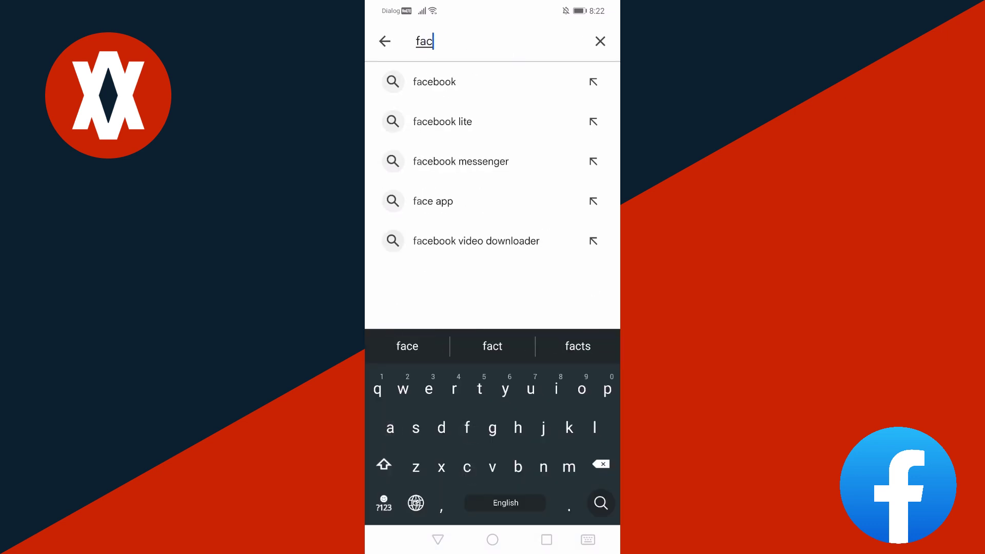
pyautogui.write('e')
pyautogui.click(517, 466)
pyautogui.click(582, 389)
pyautogui.click(569, 428)
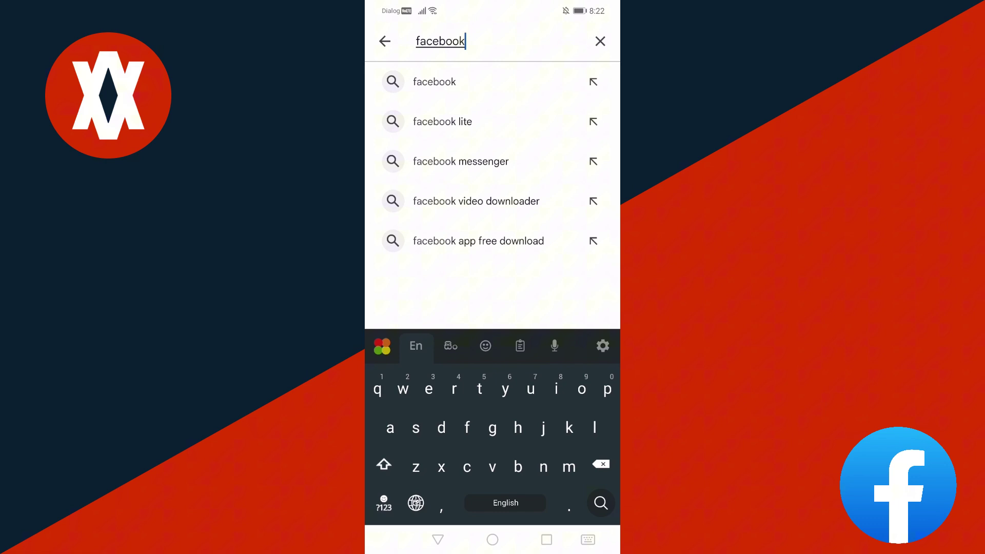
pyautogui.click(601, 503)
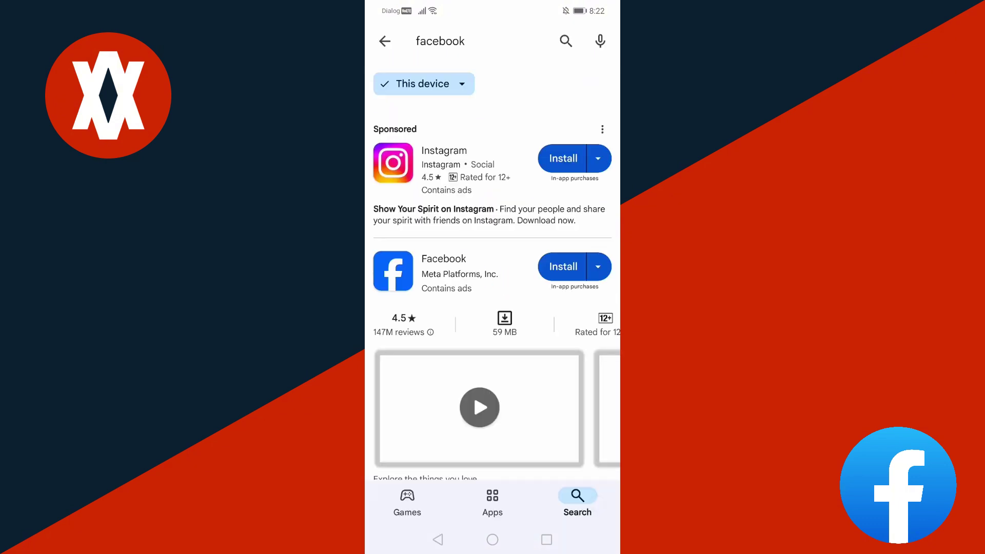
pyautogui.click(447, 266)
pyautogui.click(481, 200)
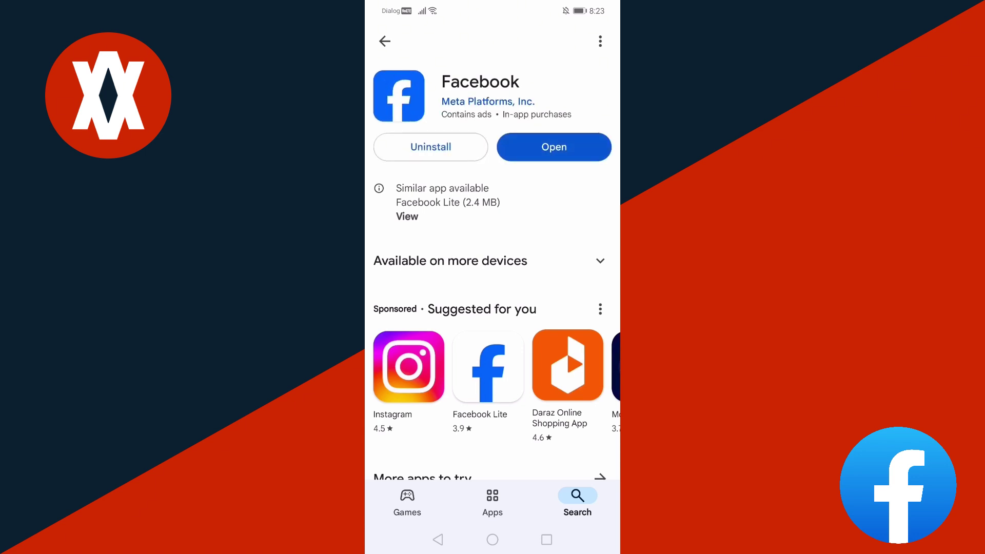
# Step: Launch Facebook, accept the Terms and Privacy Policy, and begin Create new account
pyautogui.click(539, 147)
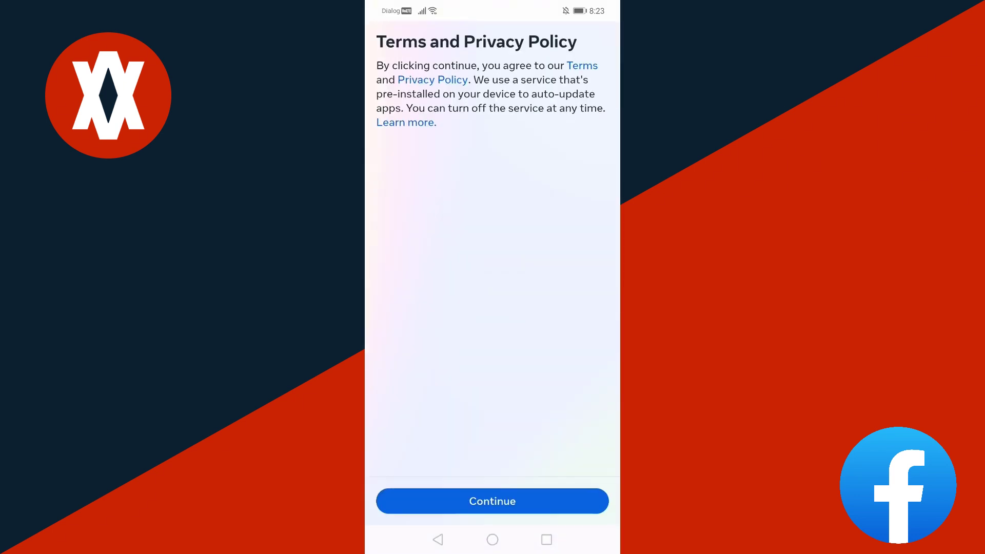
pyautogui.click(493, 501)
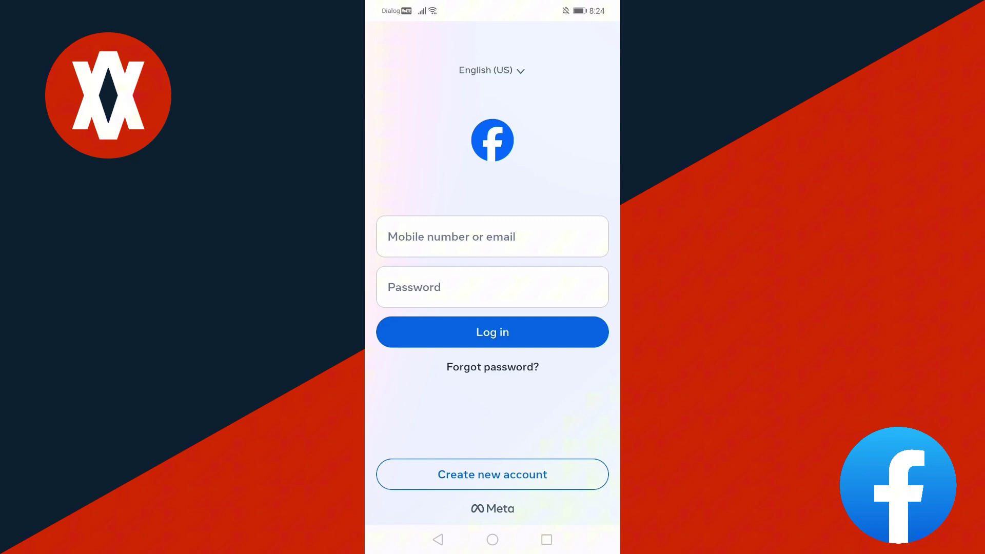
pyautogui.click(493, 474)
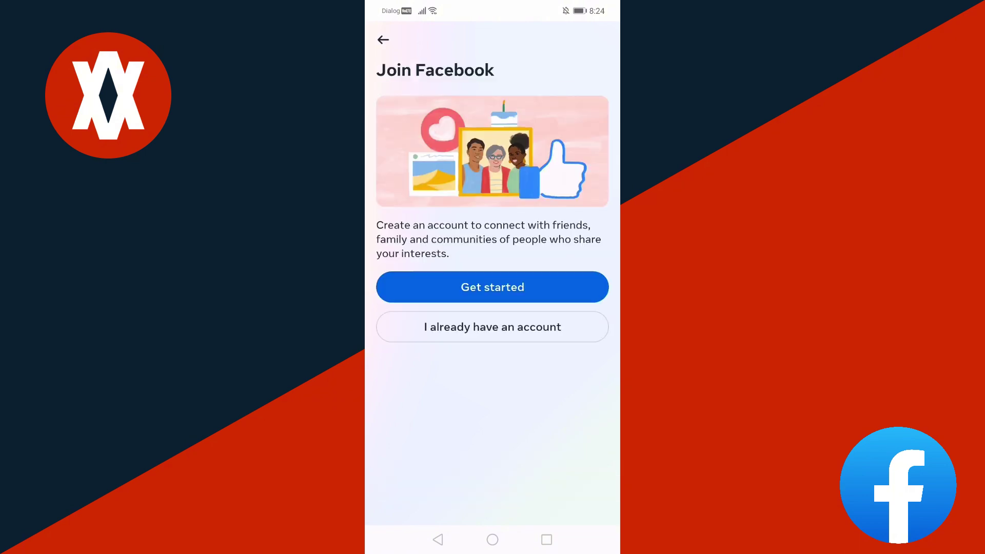
# Step: Start the sign-up and submit the new account's first and last name
pyautogui.click(493, 287)
pyautogui.click(432, 139)
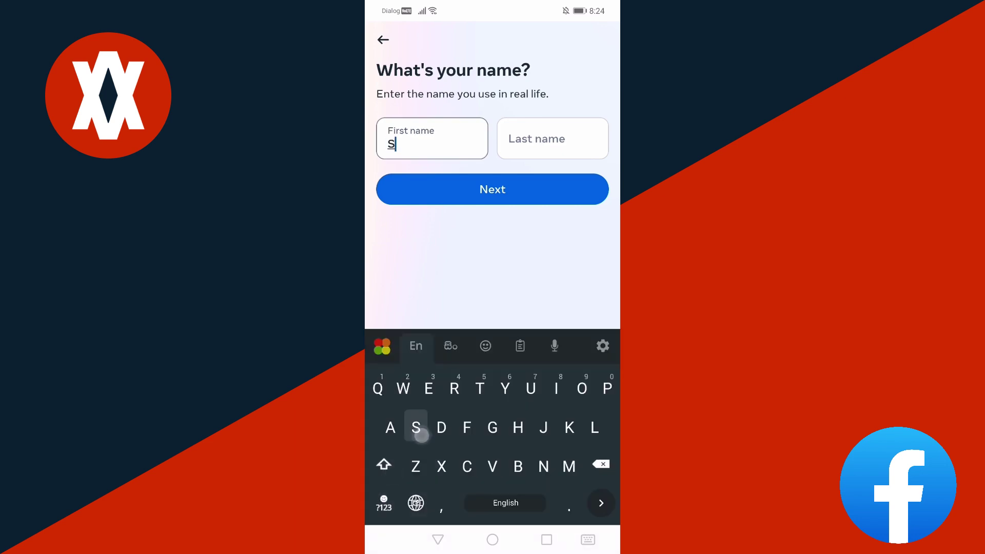
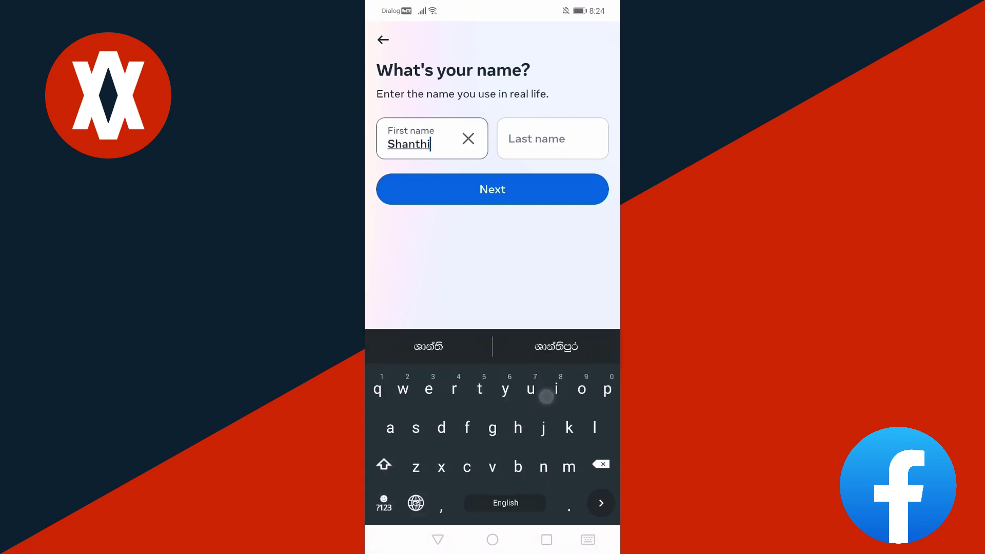
pyautogui.click(552, 139)
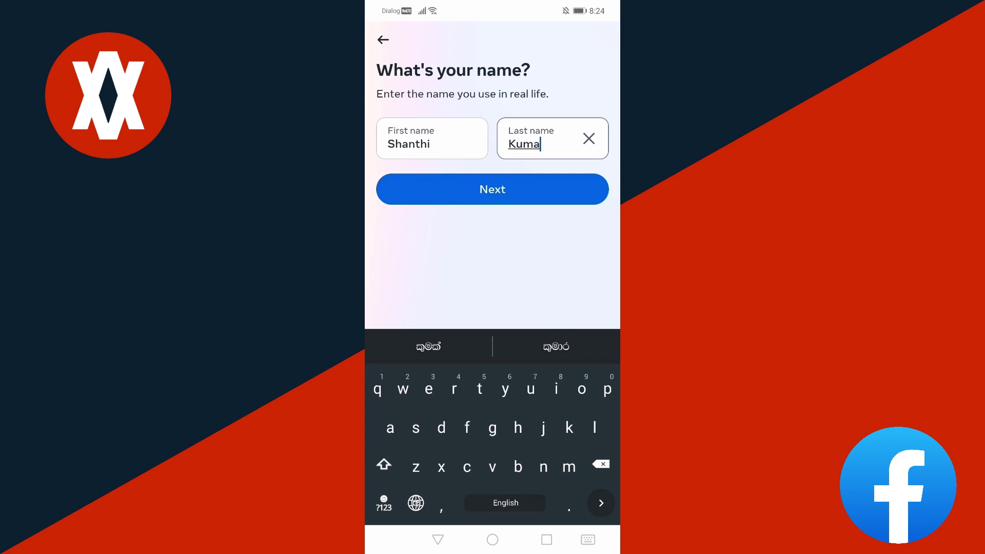
pyautogui.click(546, 271)
pyautogui.click(493, 190)
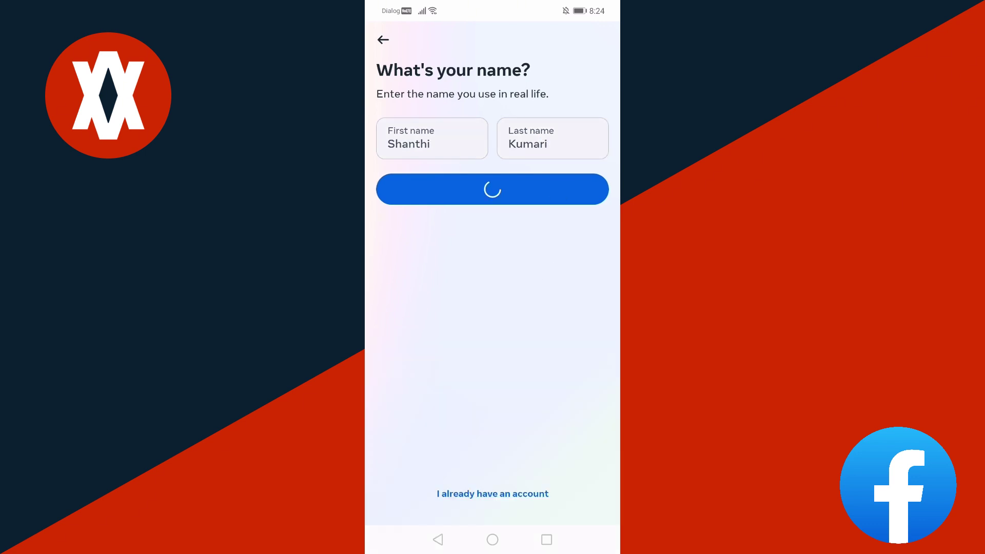
pyautogui.click(493, 166)
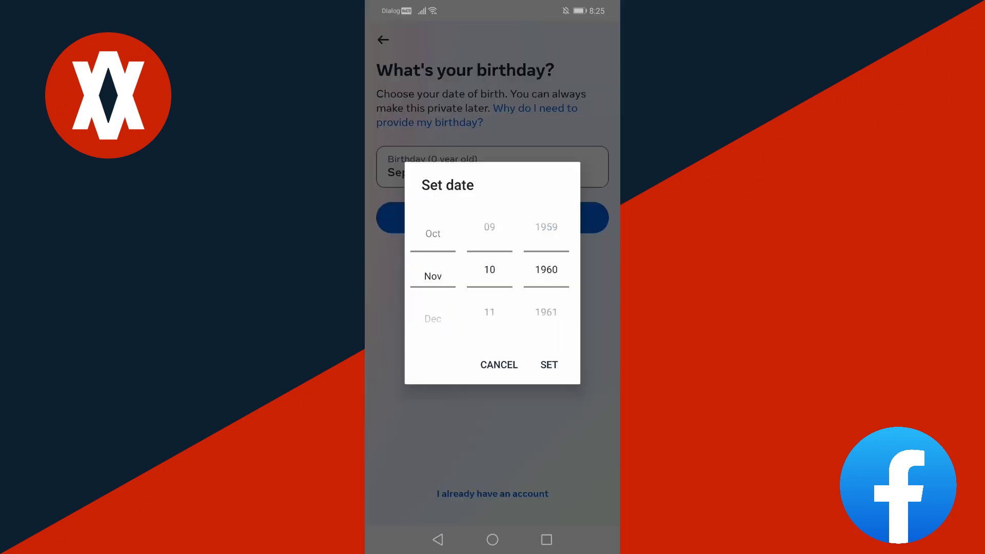
pyautogui.click(433, 234)
pyautogui.click(549, 364)
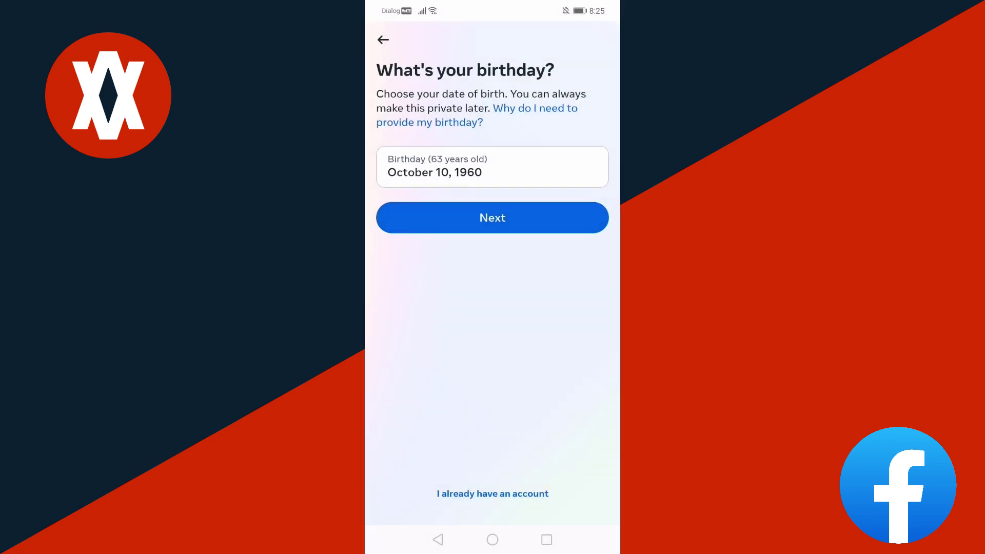
pyautogui.click(536, 212)
pyautogui.click(563, 152)
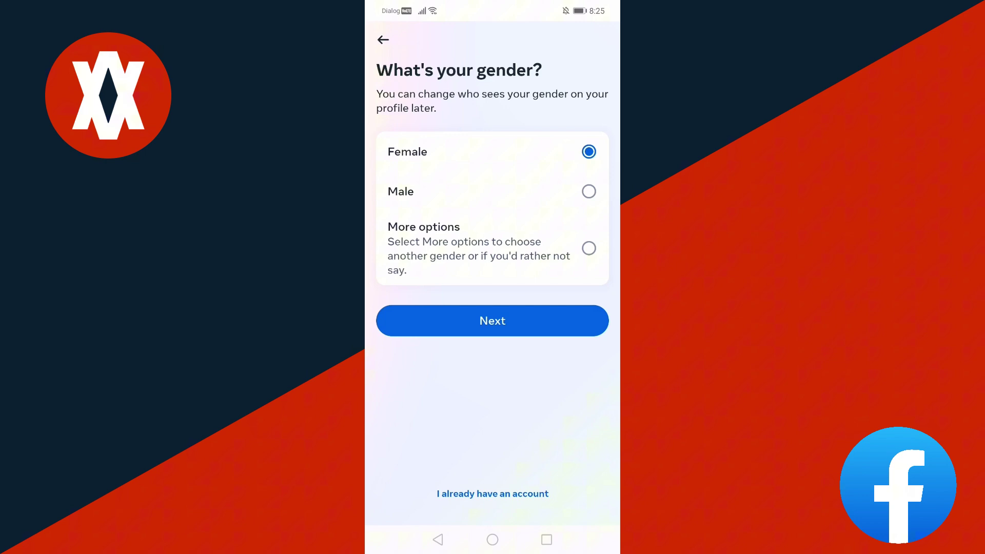
pyautogui.click(493, 321)
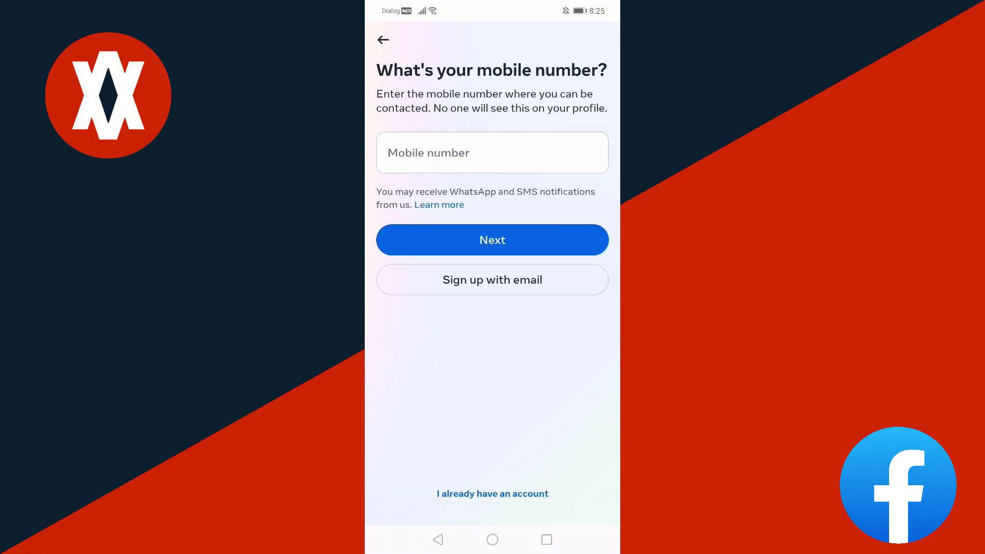
# Step: Allow contacts access and submit a mobile number for the account
pyautogui.click(561, 297)
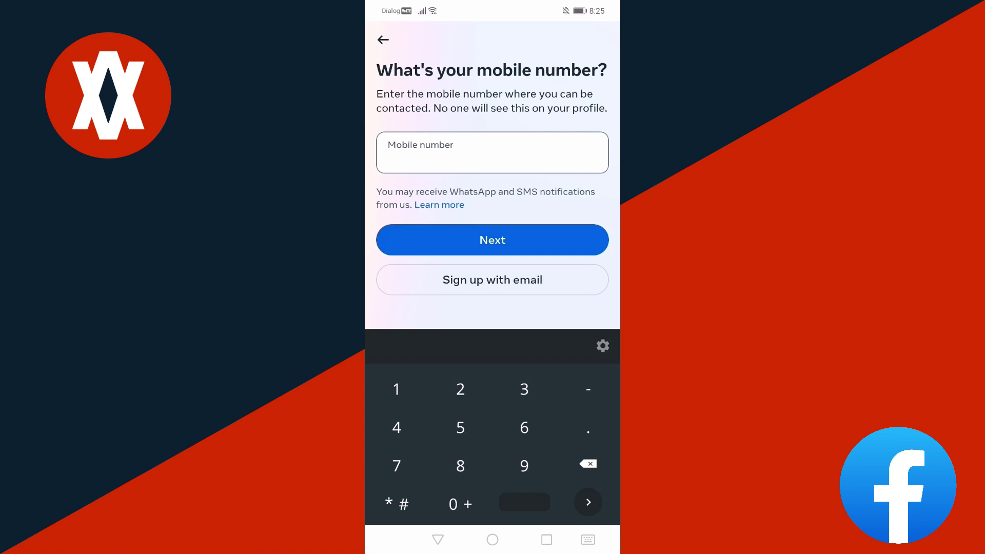
pyautogui.click(460, 466)
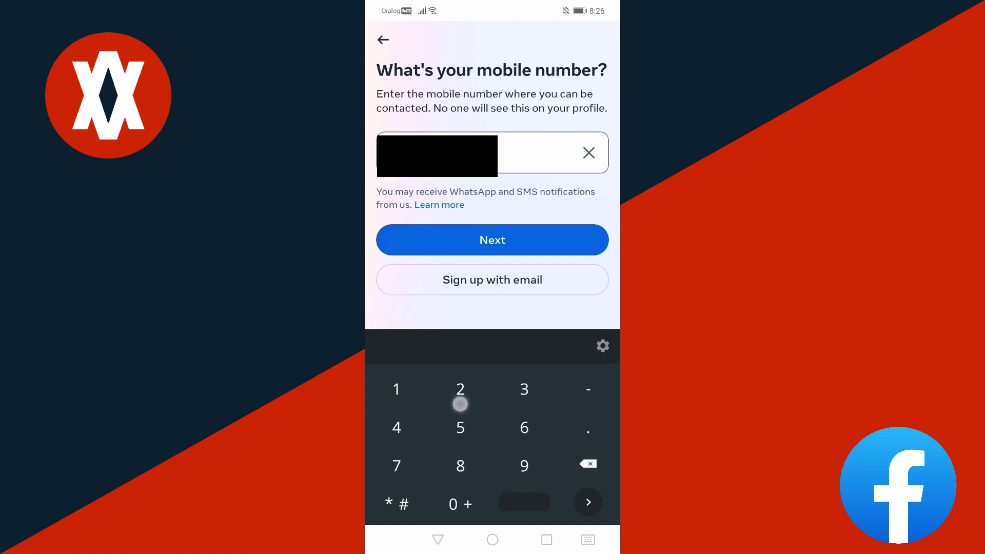
pyautogui.click(460, 404)
pyautogui.click(518, 312)
pyautogui.click(543, 237)
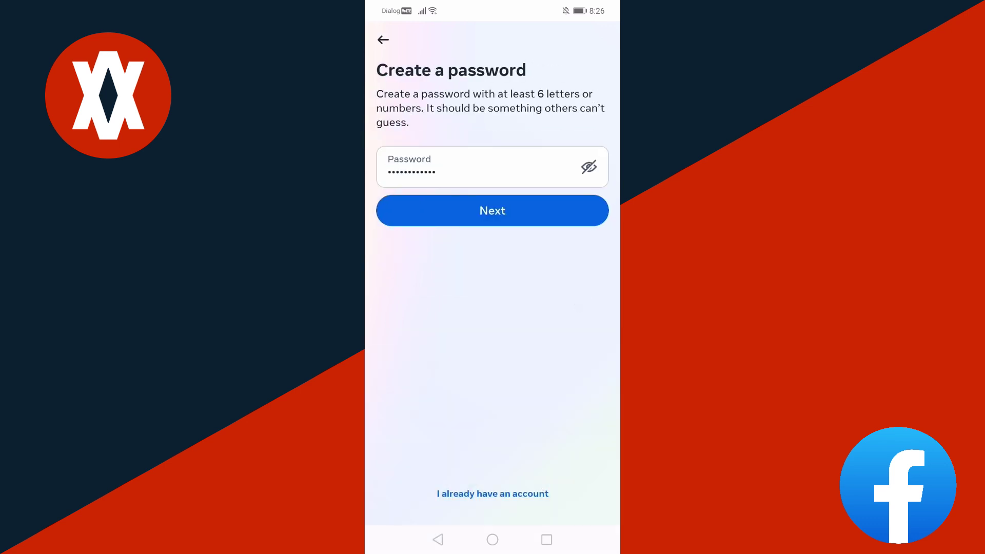
# Step: Submit the new password, decline saving login info, and agree to Facebook's terms
pyautogui.click(550, 213)
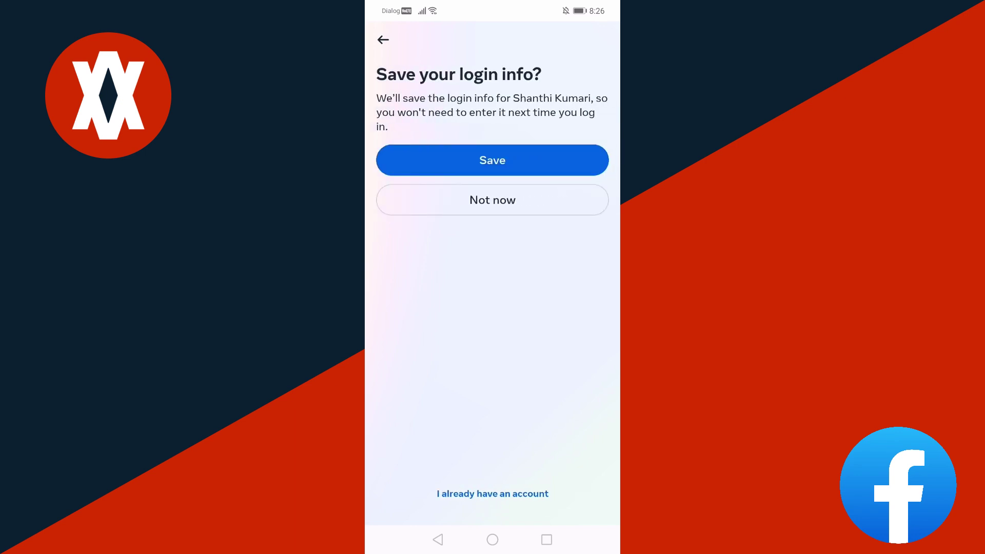
pyautogui.click(493, 161)
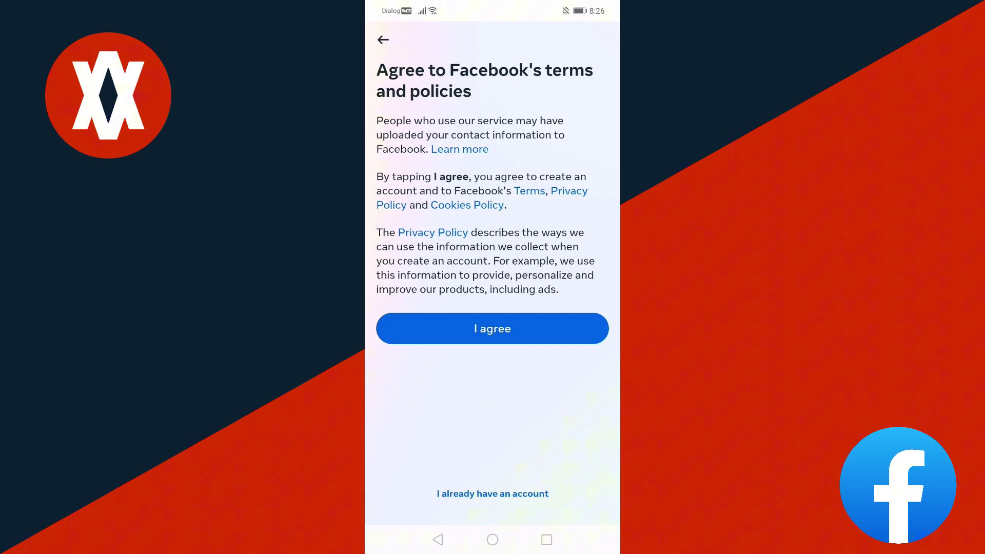
pyautogui.click(492, 328)
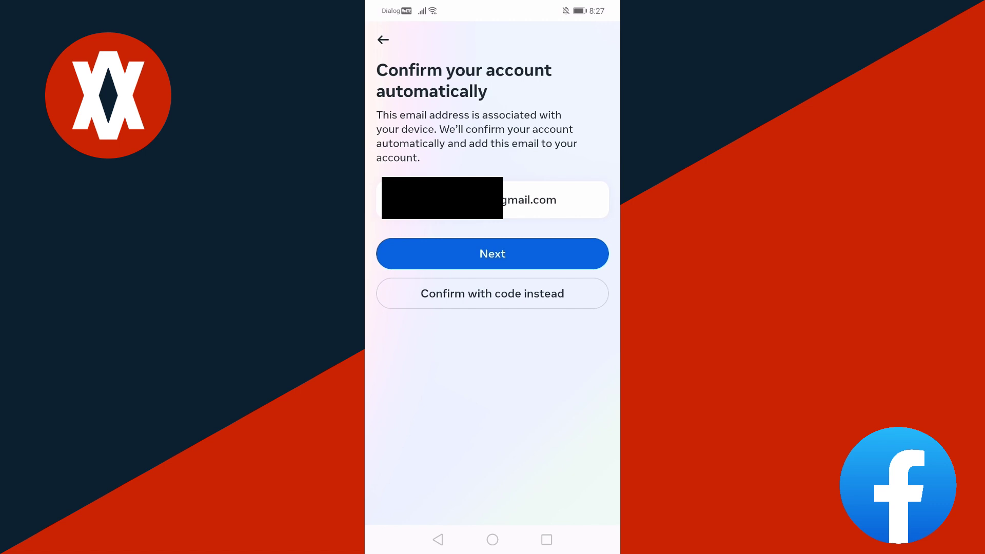
# Step: Confirm the account with the device's email and allow camera roll access
pyautogui.click(493, 254)
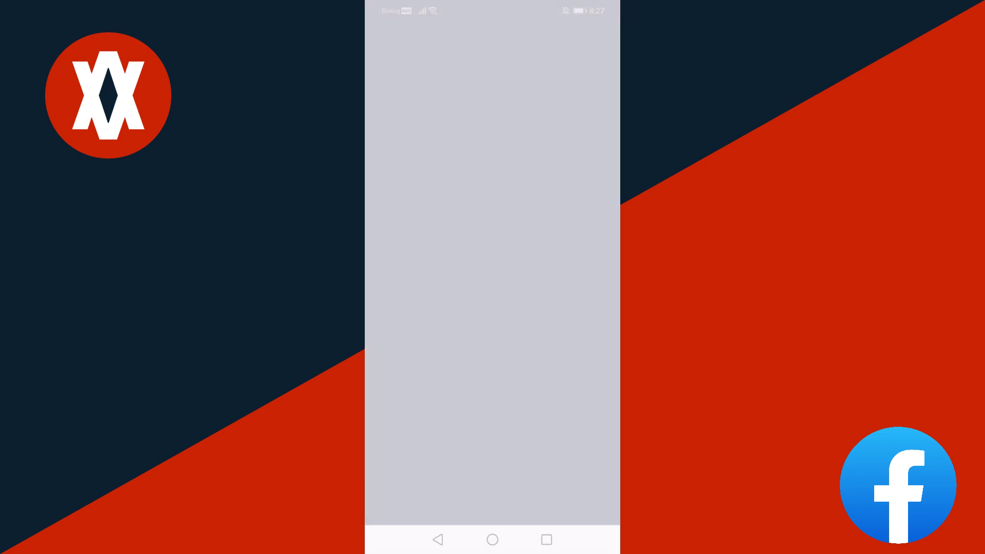
pyautogui.click(493, 455)
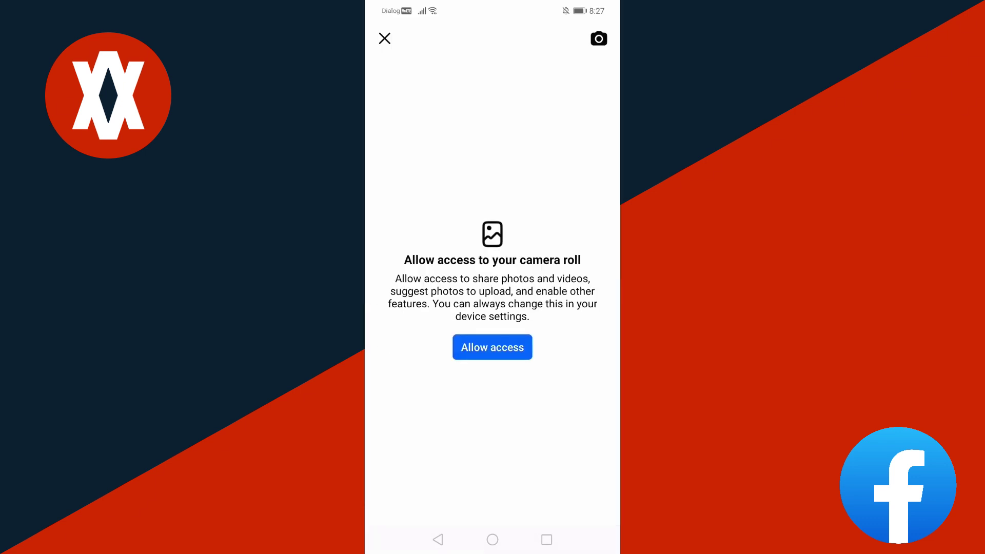
pyautogui.click(492, 347)
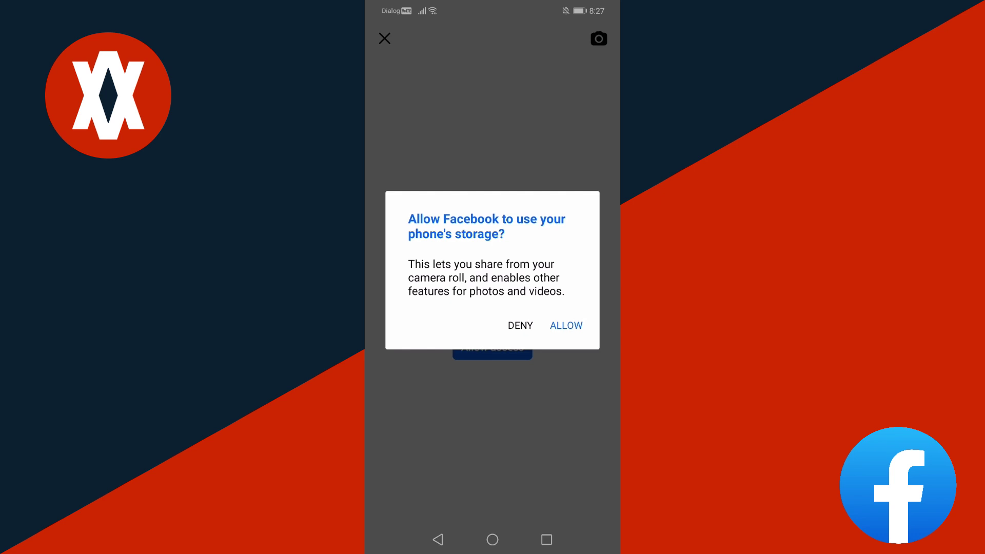
# Step: Grant storage and media permissions and set the smiley gallery photo as profile picture
pyautogui.click(567, 326)
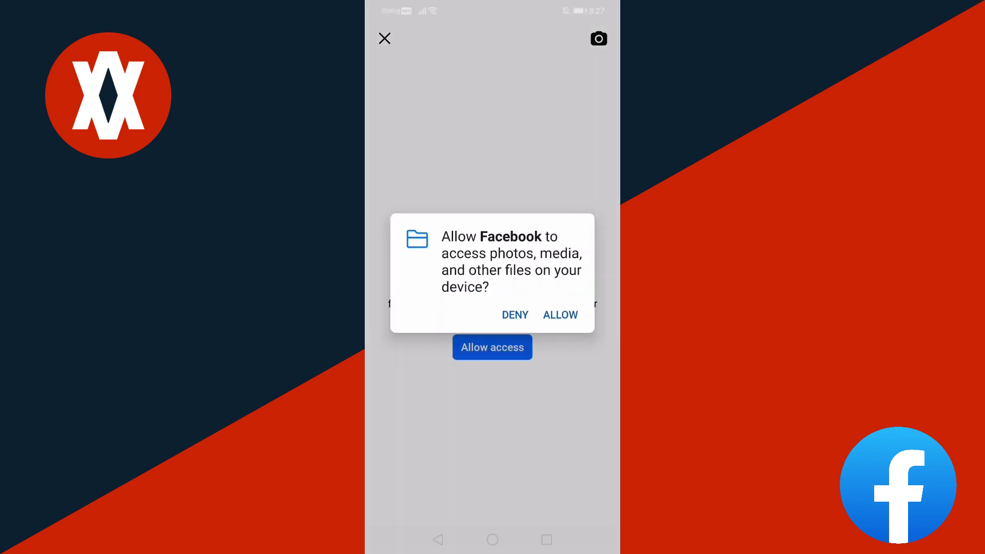
pyautogui.click(561, 314)
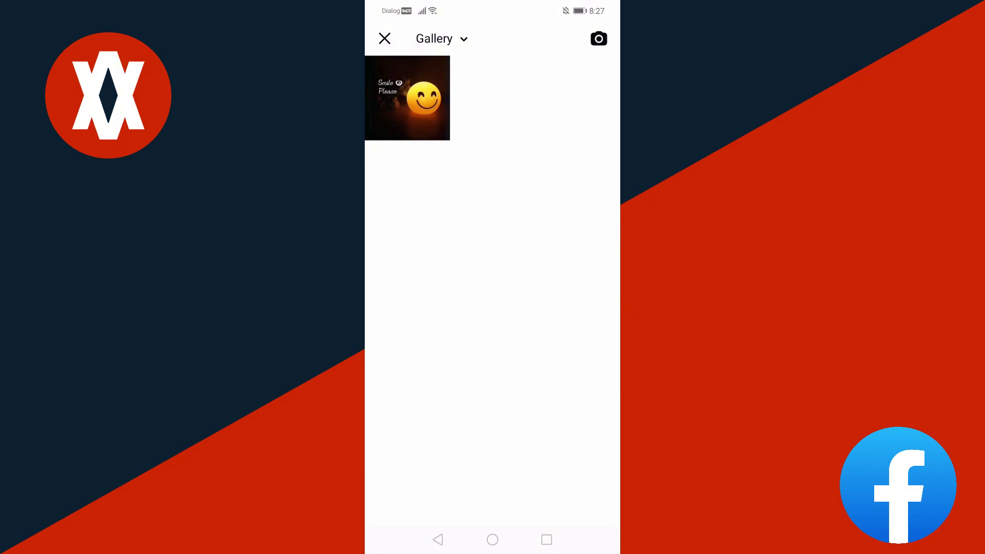
pyautogui.click(407, 98)
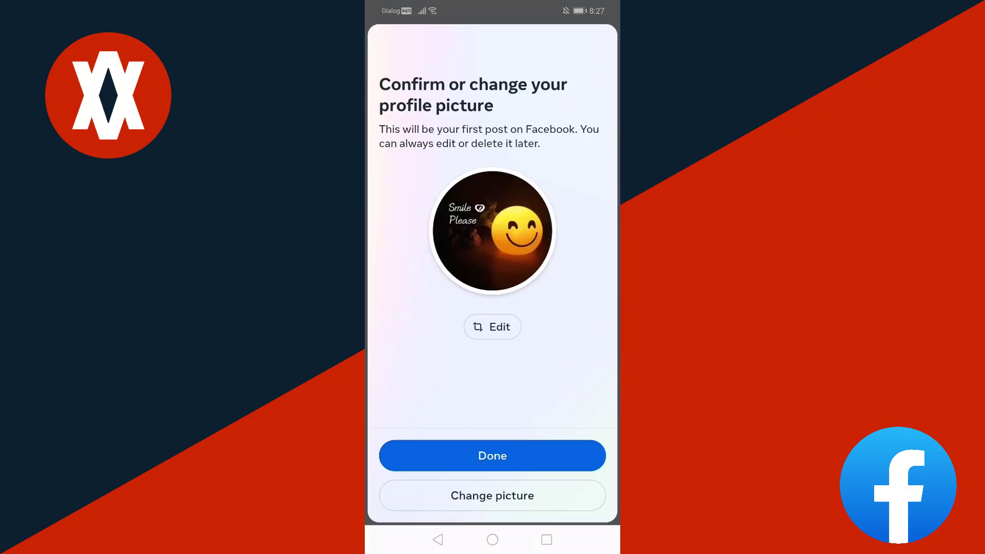
pyautogui.click(493, 455)
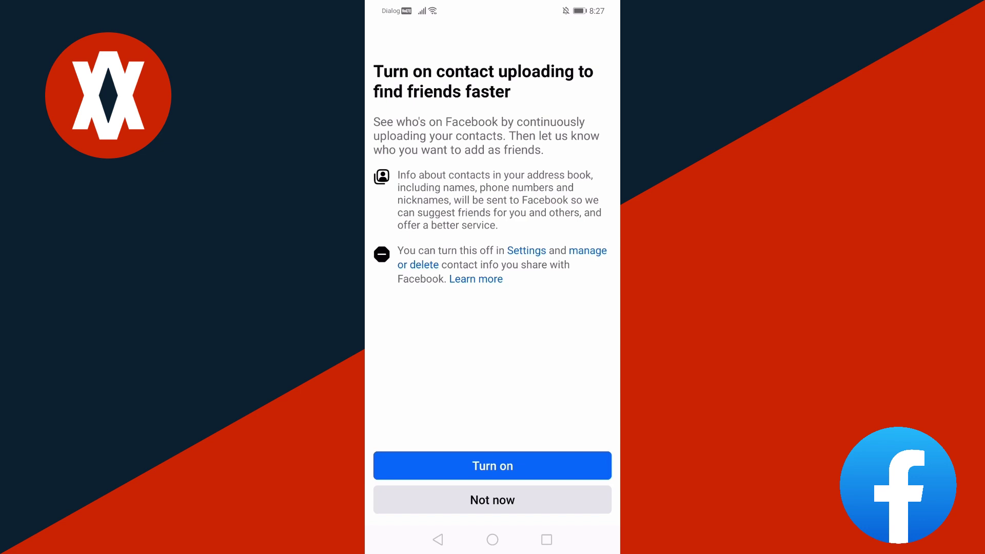
# Step: Decline contact upload, pass friend suggestions, skip the mobile number, and deny location access
pyautogui.click(493, 499)
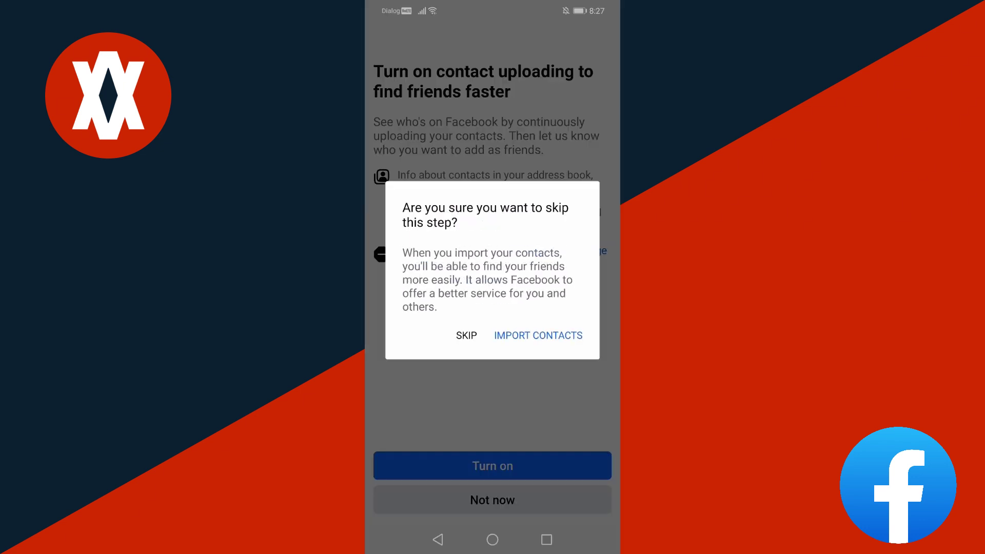
pyautogui.click(466, 336)
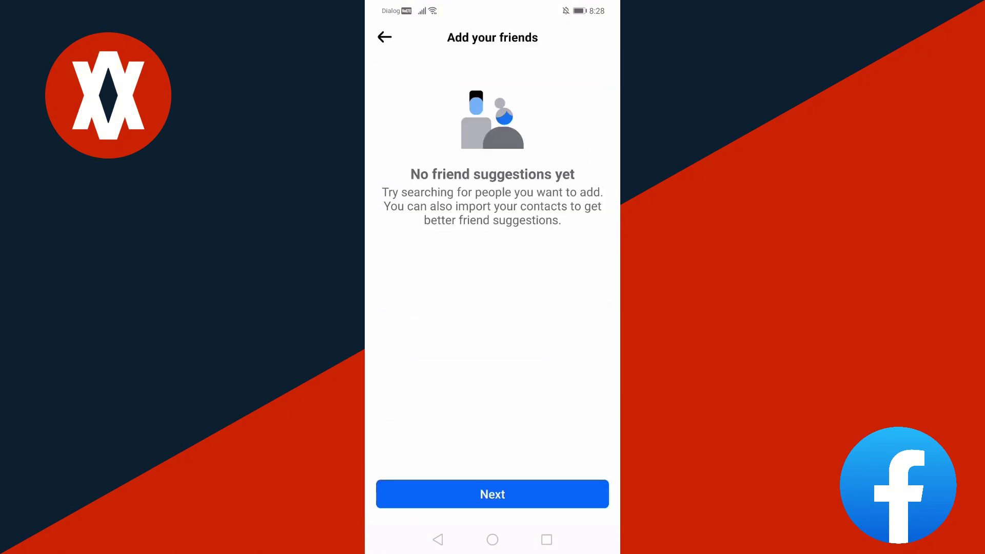
pyautogui.click(493, 495)
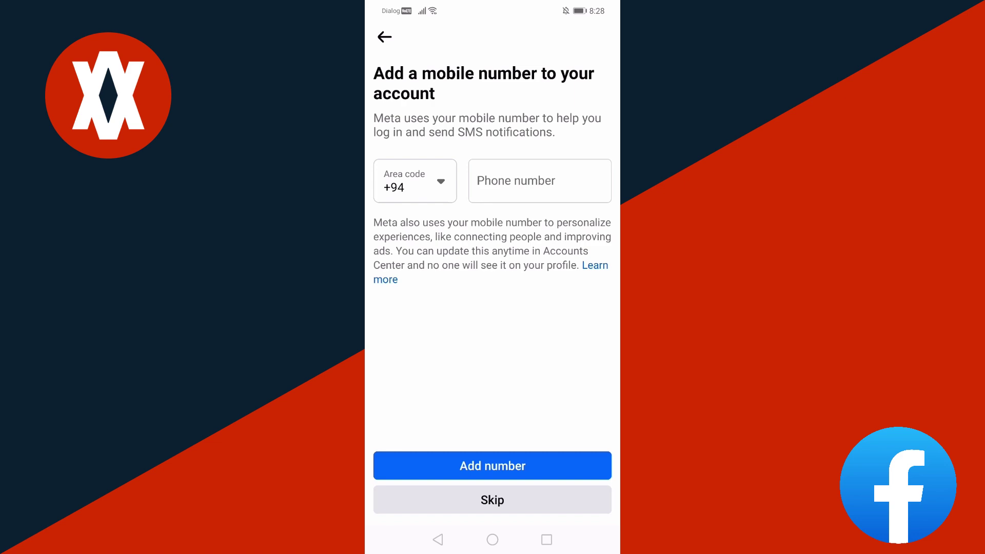
pyautogui.click(493, 500)
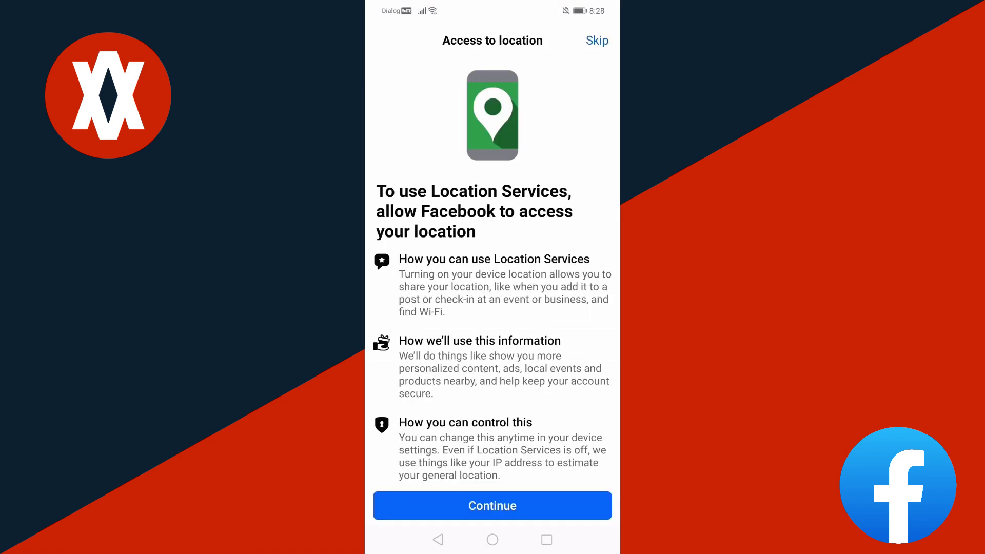
pyautogui.click(494, 506)
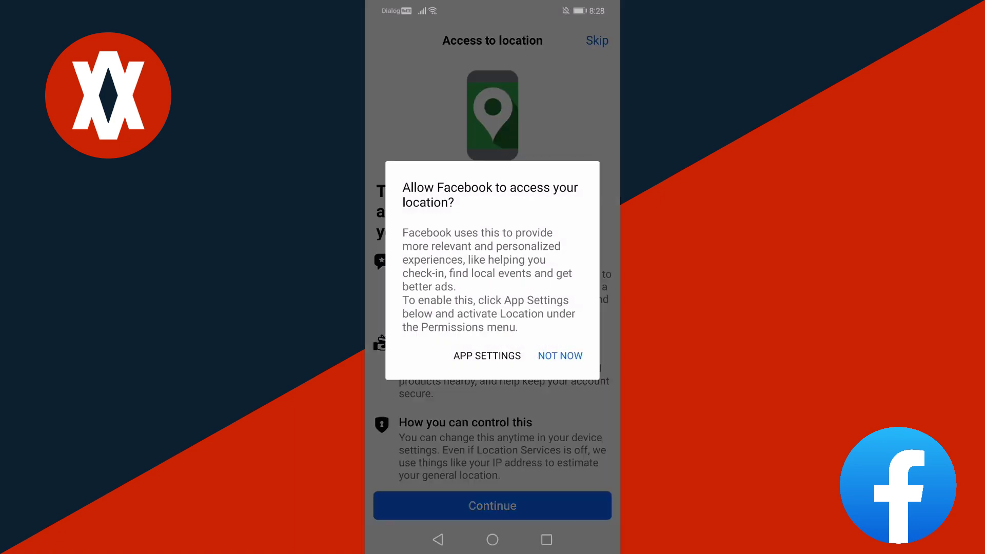
pyautogui.click(561, 356)
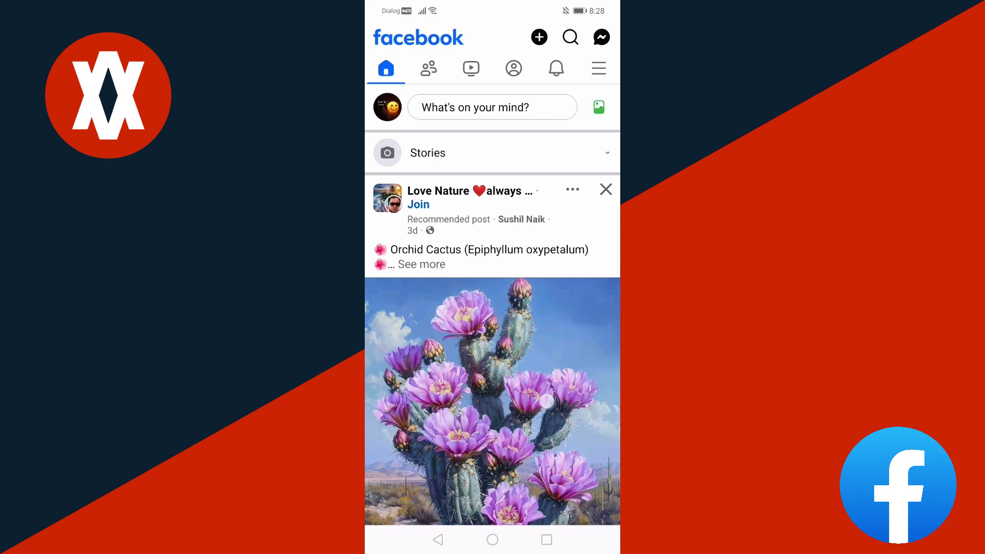
pyautogui.moveTo(548, 402); pyautogui.dragTo(548, 123)
# Step: Scroll through the new profile page, then go back to the home feed
pyautogui.moveTo(493, 423); pyautogui.dragTo(492, 192)
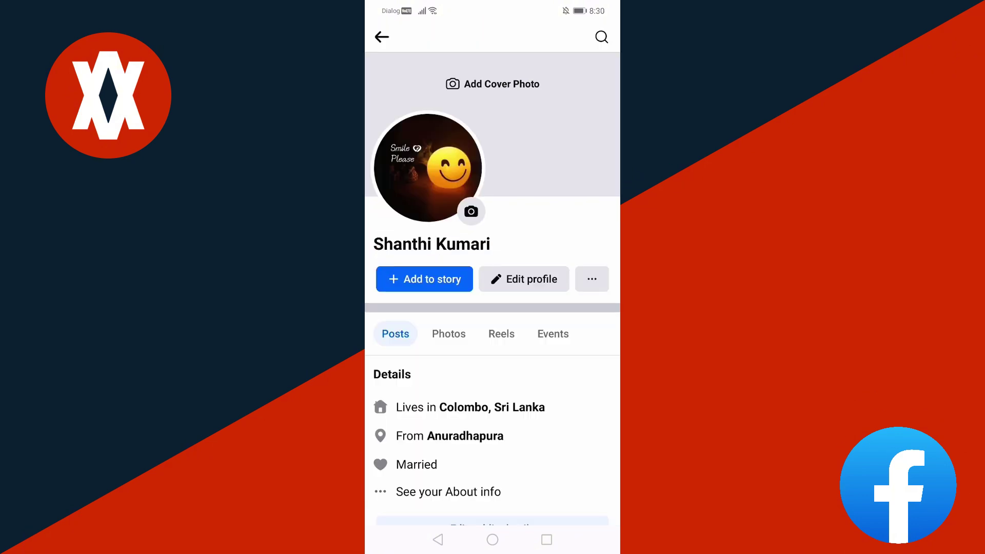
pyautogui.moveTo(501, 250); pyautogui.dragTo(501, 255)
pyautogui.click(382, 37)
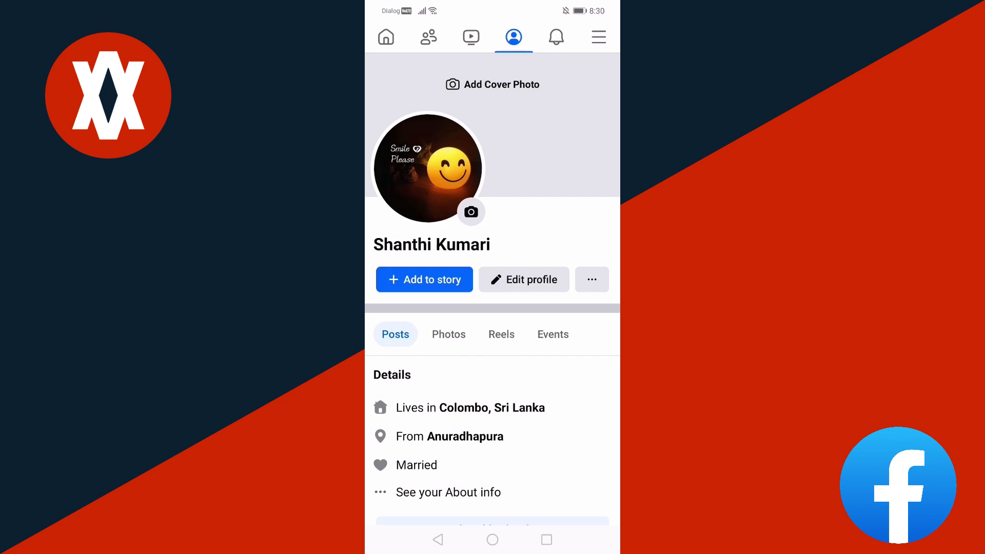
pyautogui.click(385, 37)
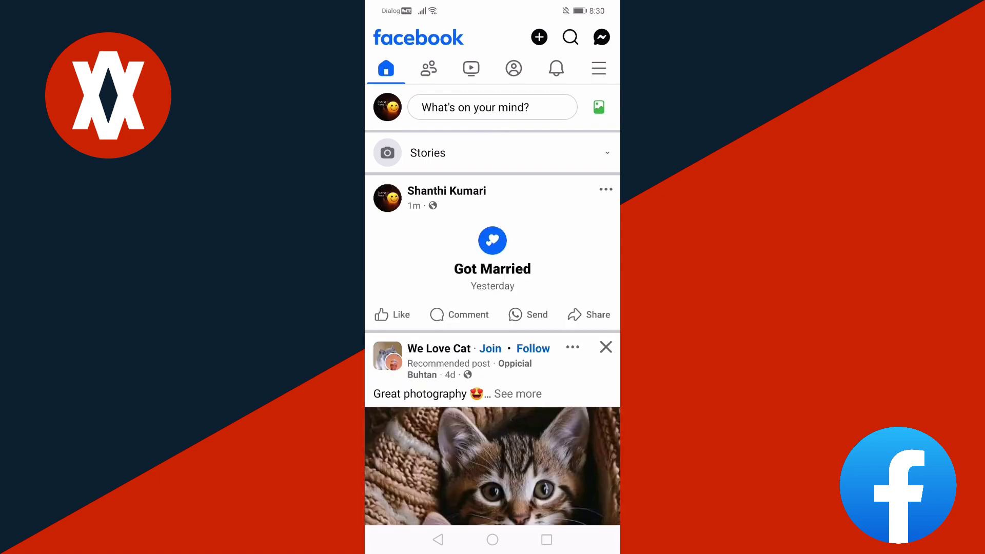
pyautogui.scroll(-5, 493, 346)
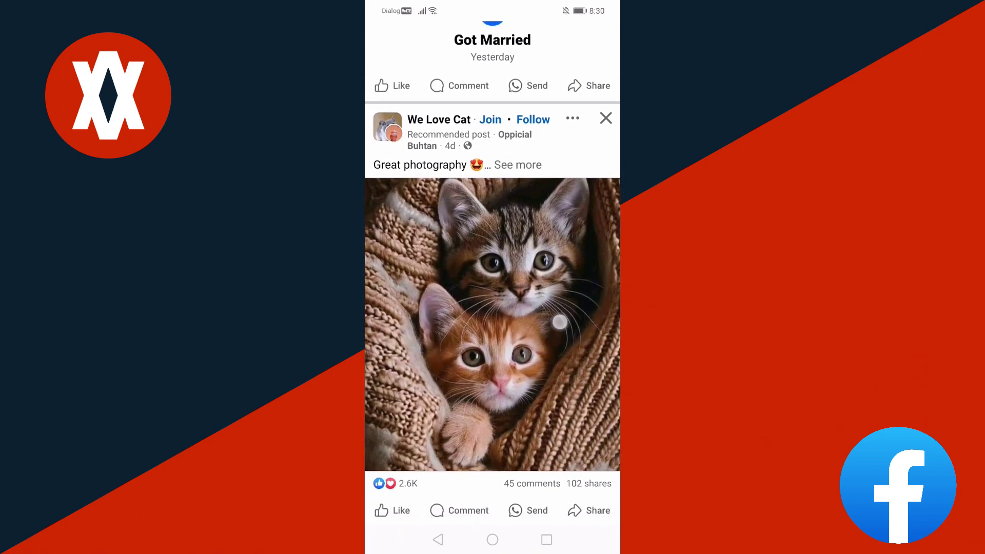